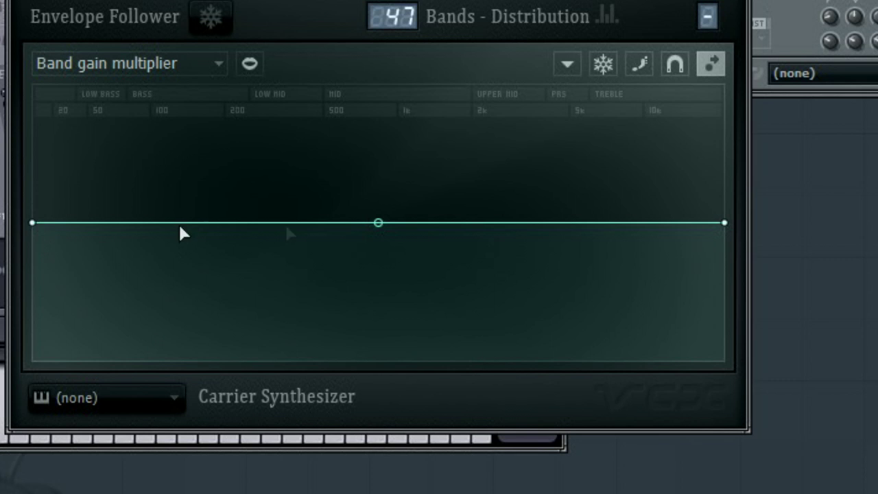
Preview the Saturation curve, then return to the Band gain multiplier curve.
click(130, 64)
click(126, 449)
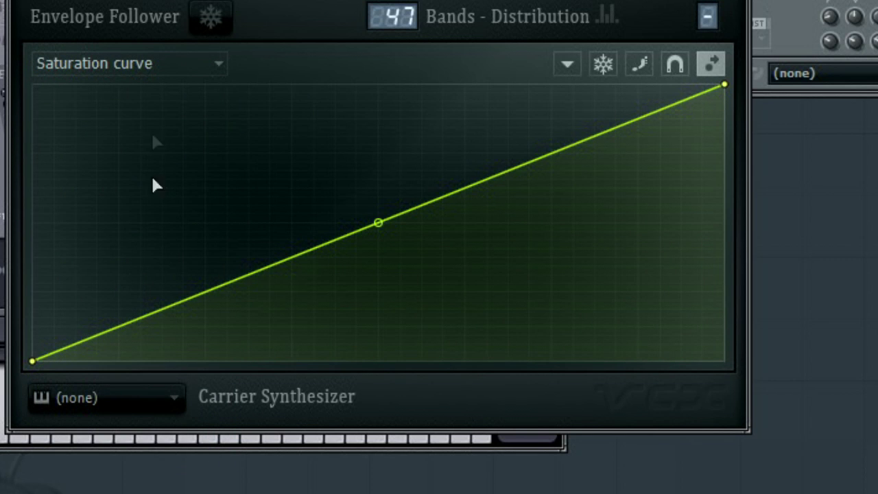
click(157, 67)
click(147, 114)
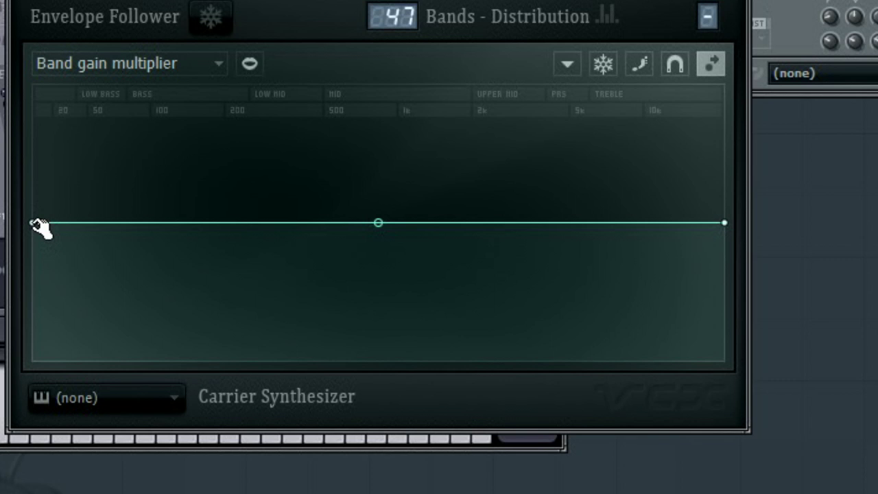
Pull the bass end down and the treble end up, bowing the gain curve upward.
drag(37, 226, 44, 349)
drag(727, 225, 722, 111)
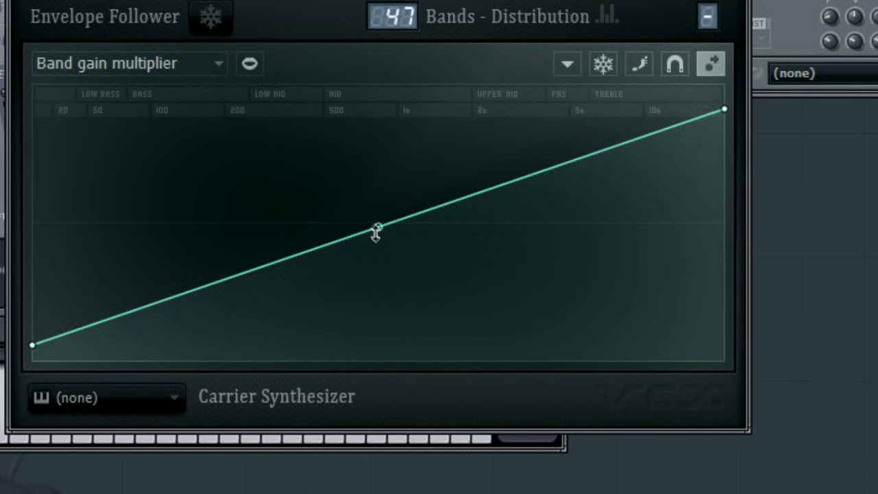
drag(378, 227, 359, 179)
Switch the end point to Double curve and steepen the S-shaped rise through the mids.
right_click(725, 109)
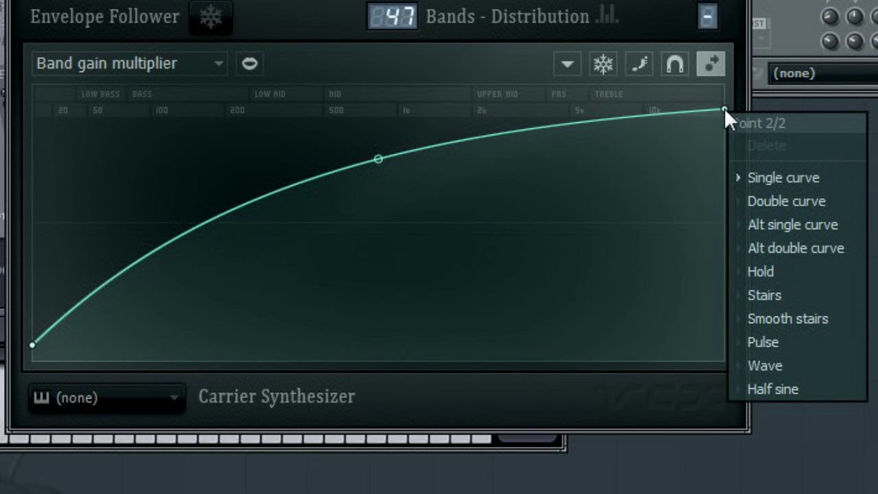
click(770, 207)
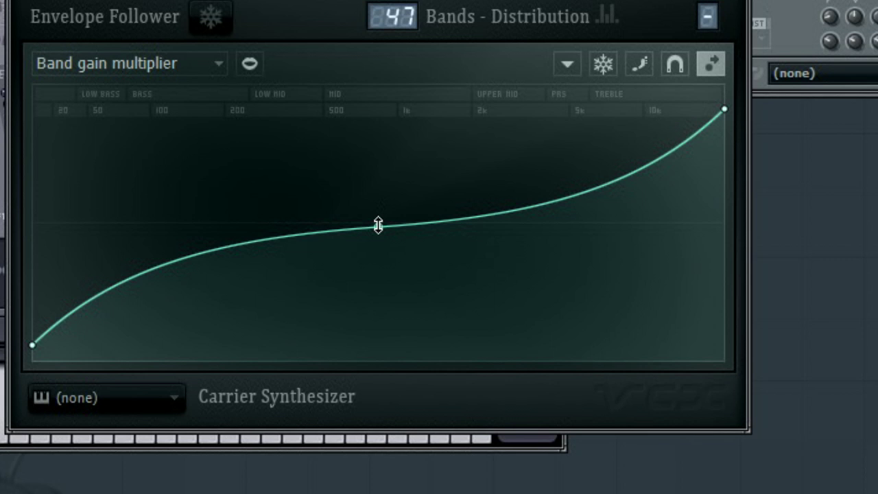
drag(378, 226, 382, 354)
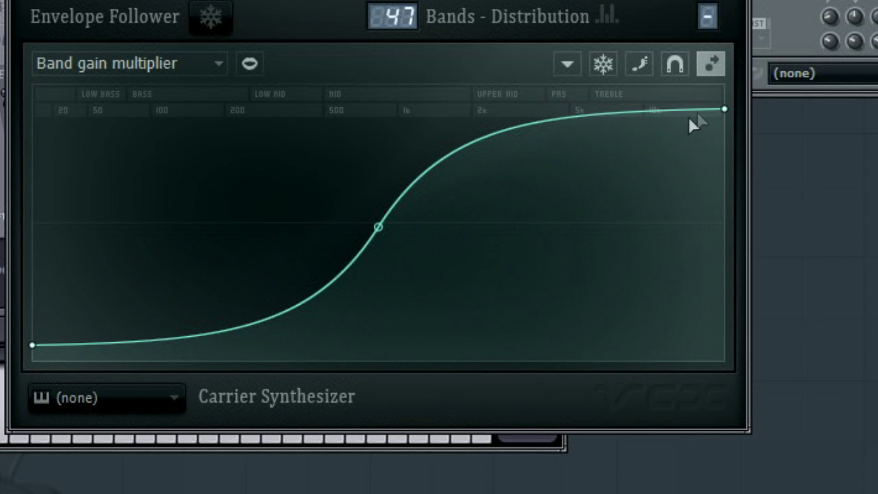
Try a Stairs curve with larger steps, then reset the tension to a straight line.
right_click(727, 109)
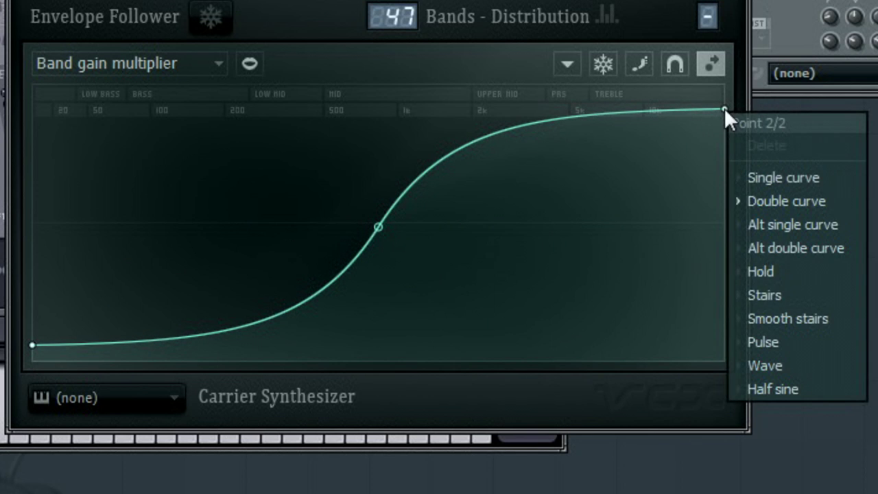
click(758, 293)
drag(376, 225, 382, 325)
right_click(378, 227)
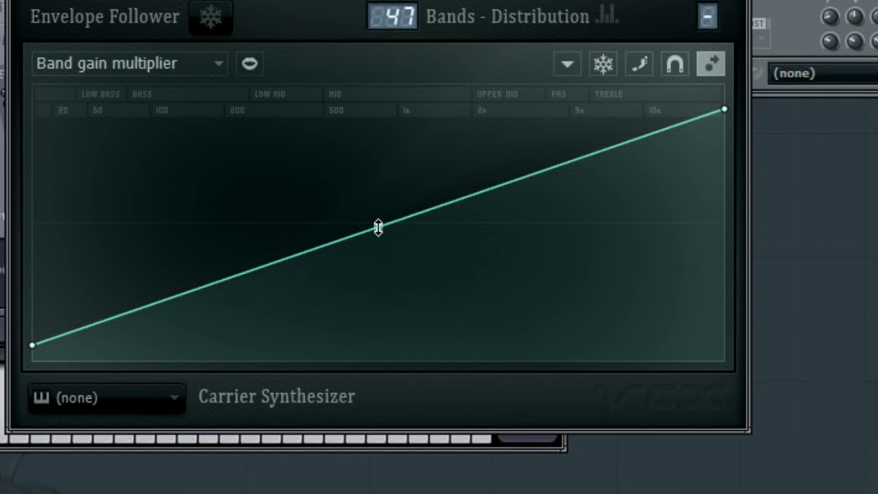
Add a middle point, pull it down, then delete it to restore the flat line.
right_click(536, 173)
drag(546, 174, 547, 227)
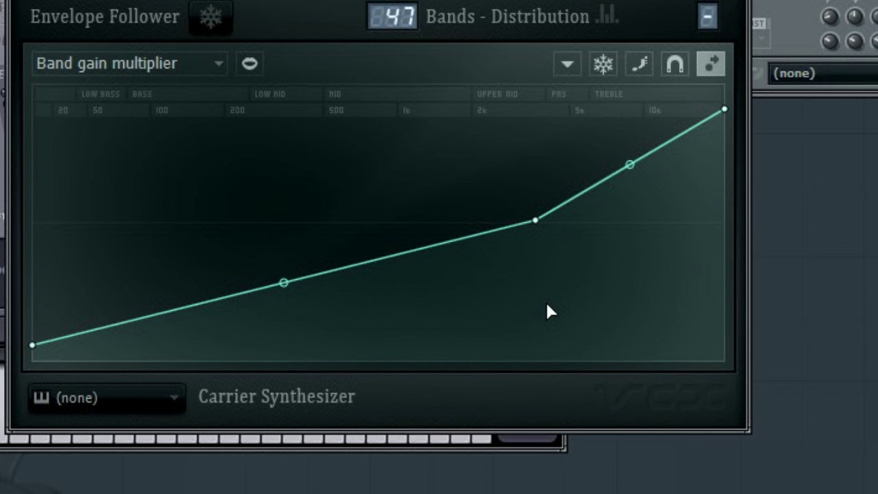
right_click(537, 221)
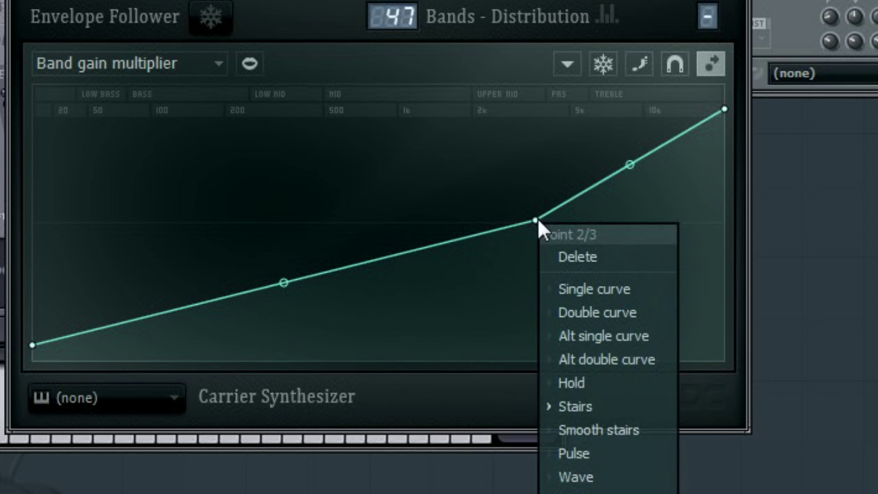
click(556, 251)
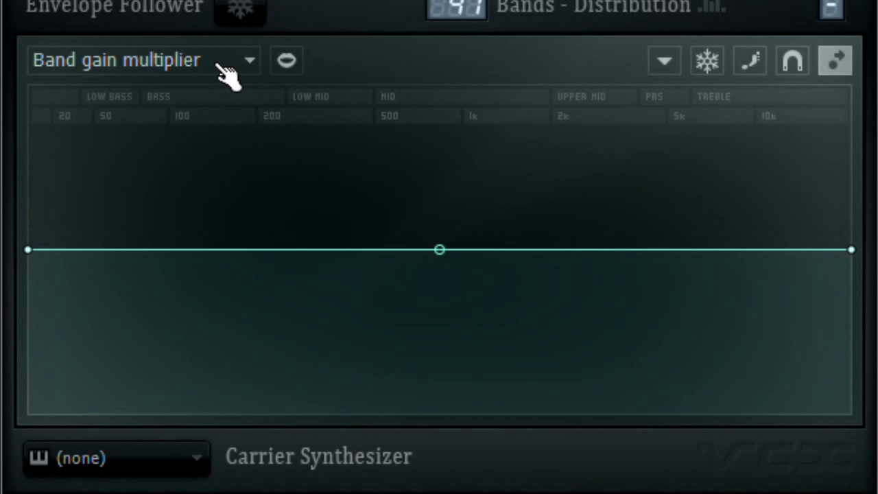
With playback running, keep bass and mids flat and boost the treble above a point near 5k.
key(space)
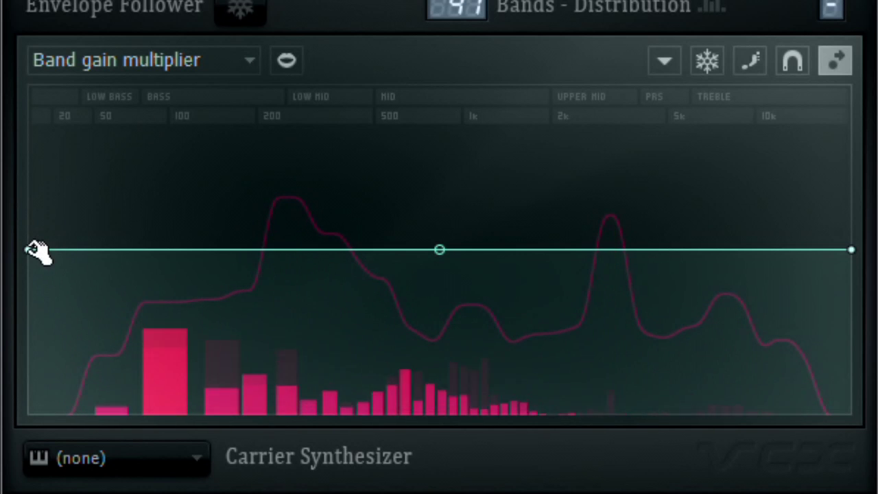
mouse_move(32, 249)
mouse_down()
mouse_move(32, 114)
mouse_move(33, 377)
mouse_move(36, 247)
mouse_up()
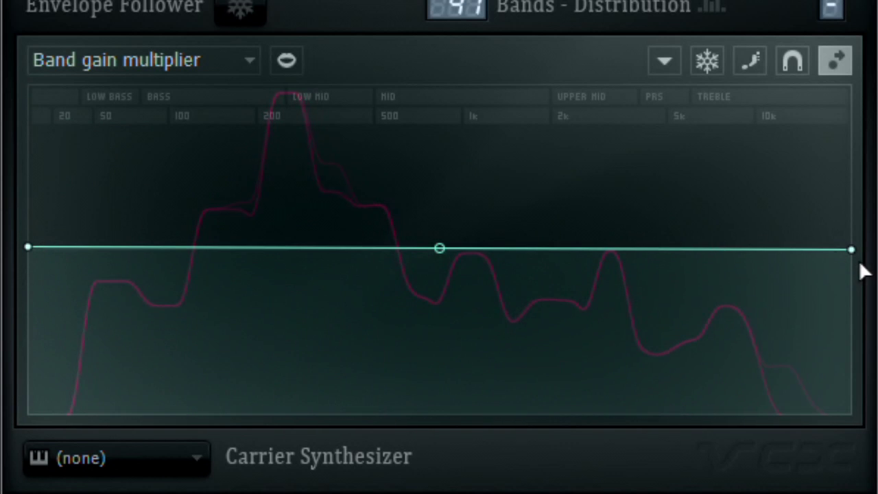
drag(856, 244, 854, 187)
drag(685, 199, 686, 255)
drag(861, 187, 852, 147)
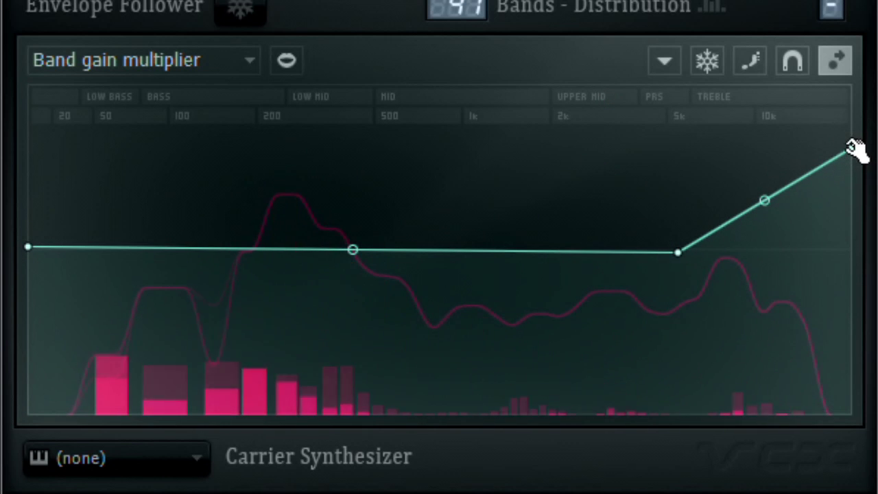
click(250, 63)
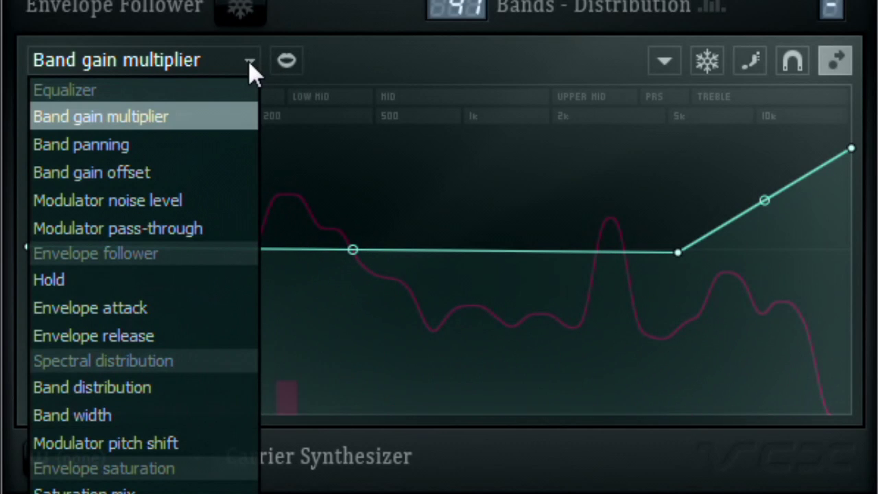
Select Band panning and sweep it from the top at bass to the bottom at treble, bowed.
click(152, 147)
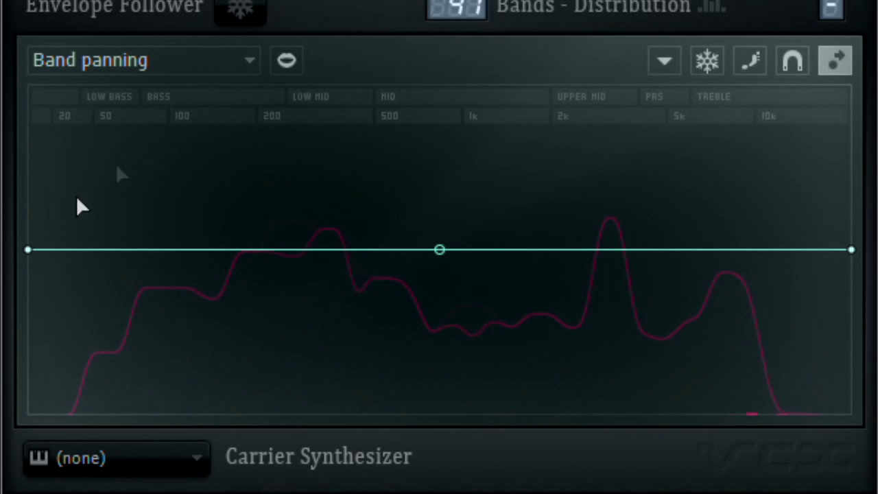
drag(28, 249, 31, 89)
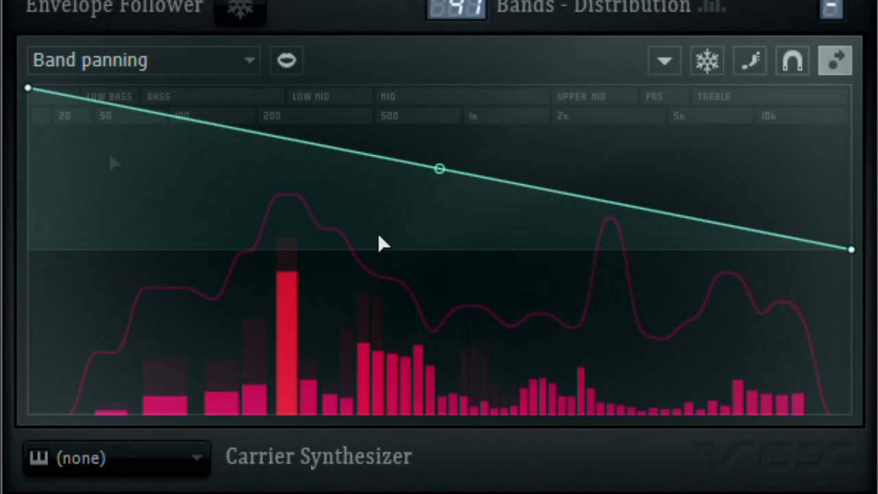
drag(851, 250, 851, 414)
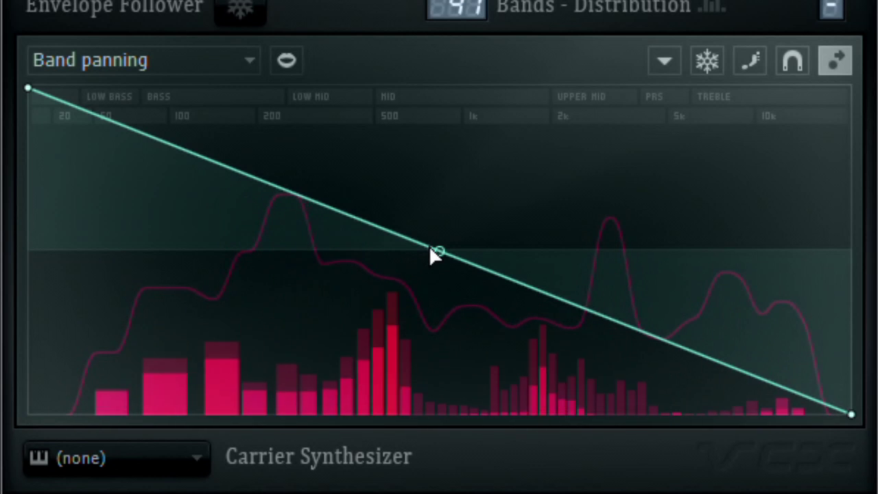
drag(438, 252, 430, 278)
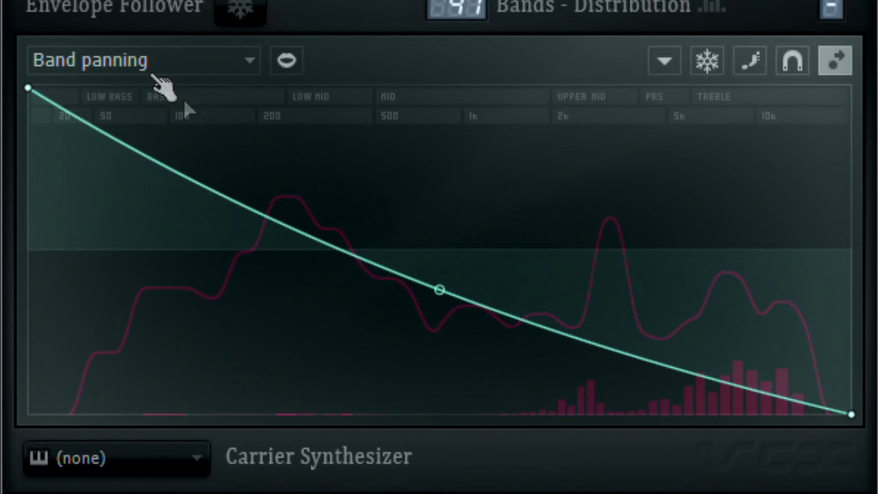
click(144, 63)
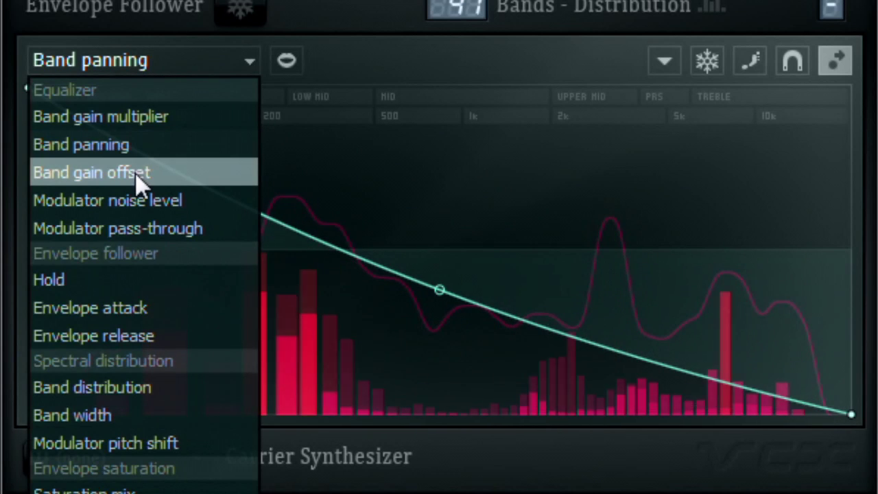
Select Band gain offset, test tilting its ends, then return it to a flat line.
click(135, 172)
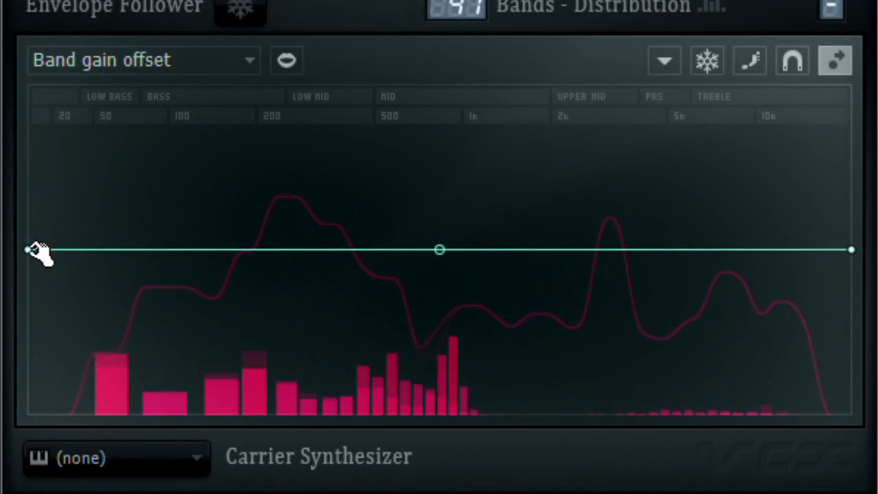
drag(38, 252, 40, 351)
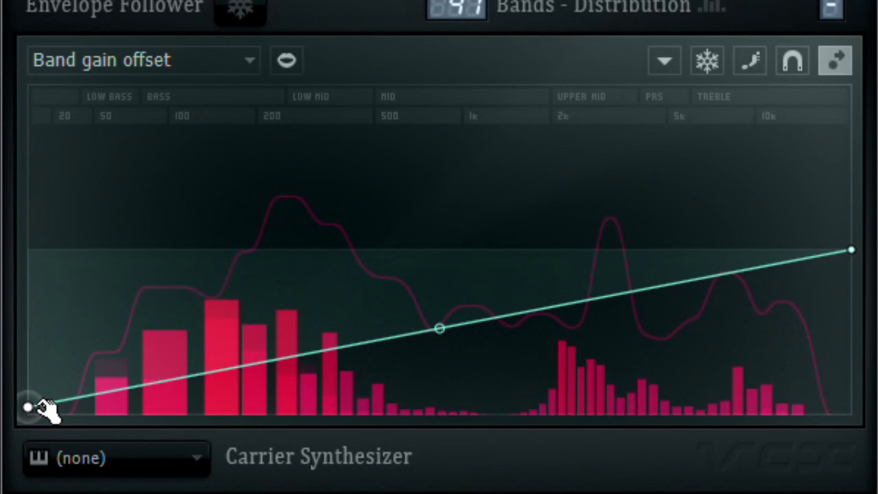
drag(41, 408, 32, 83)
mouse_move(857, 252)
mouse_down()
mouse_move(849, 127)
mouse_move(847, 257)
mouse_up()
drag(39, 87, 35, 244)
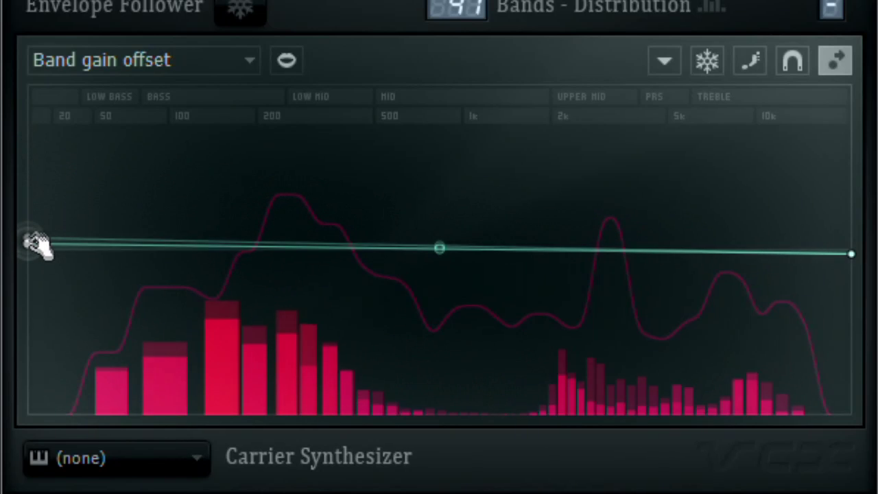
click(123, 60)
Select Modulator noise level and nudge its right endpoint, leaving it flat at minimum.
click(128, 206)
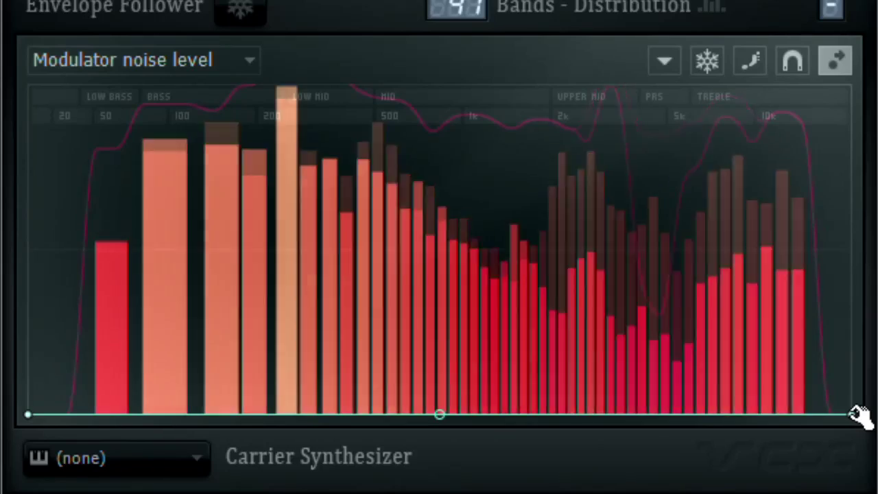
mouse_move(856, 415)
mouse_down()
mouse_move(853, 93)
mouse_move(851, 413)
mouse_up()
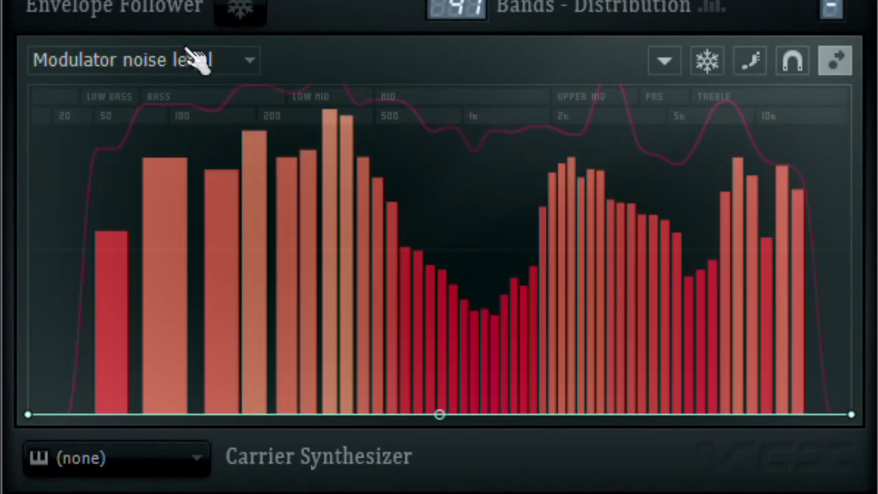
Select Modulator pass-through, test raising both ends, then drop them back to zero.
click(190, 59)
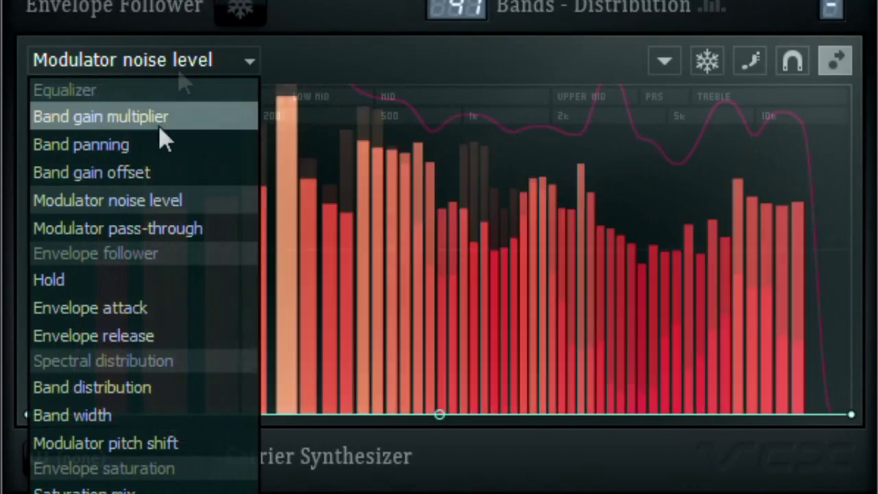
click(139, 230)
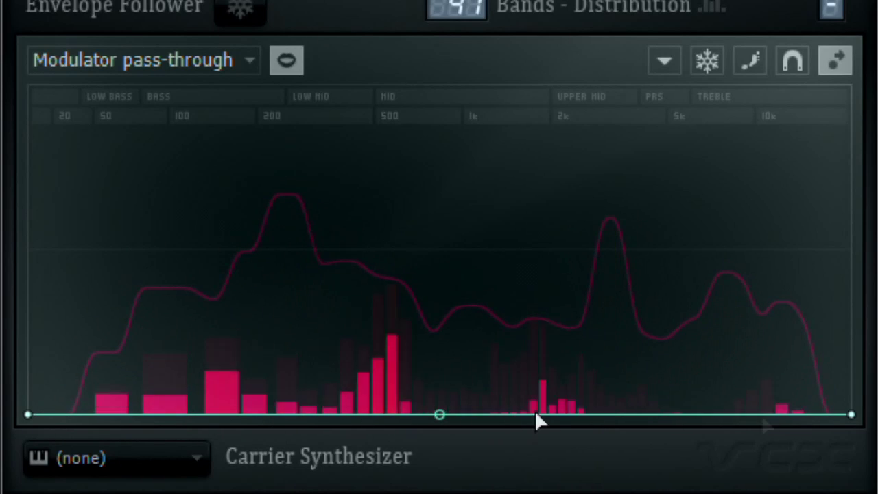
drag(31, 415, 24, 75)
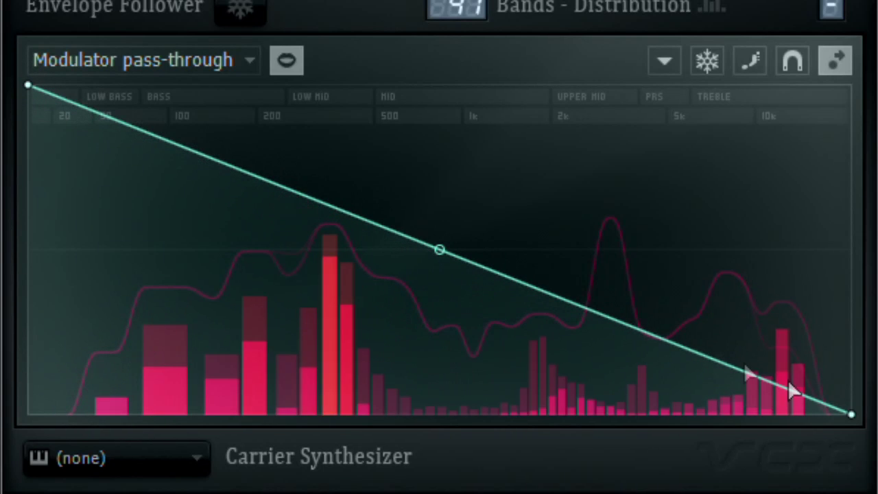
drag(862, 416, 859, 289)
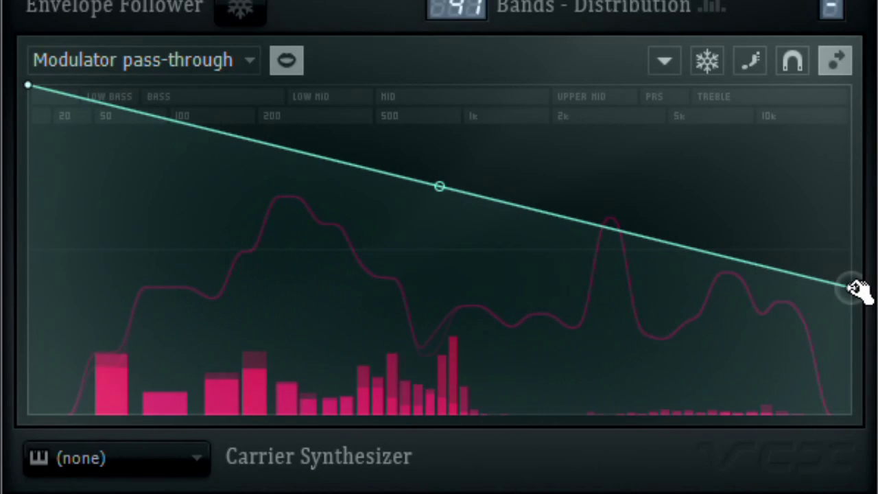
drag(857, 288, 858, 417)
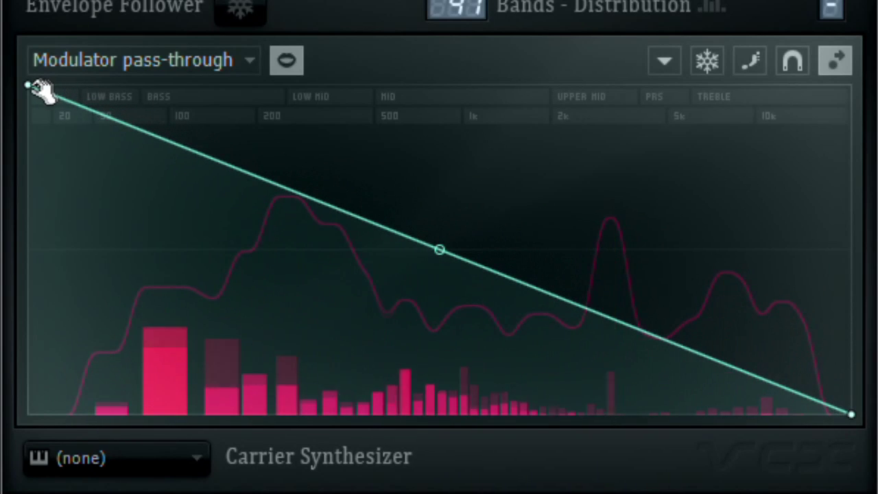
drag(31, 88, 14, 412)
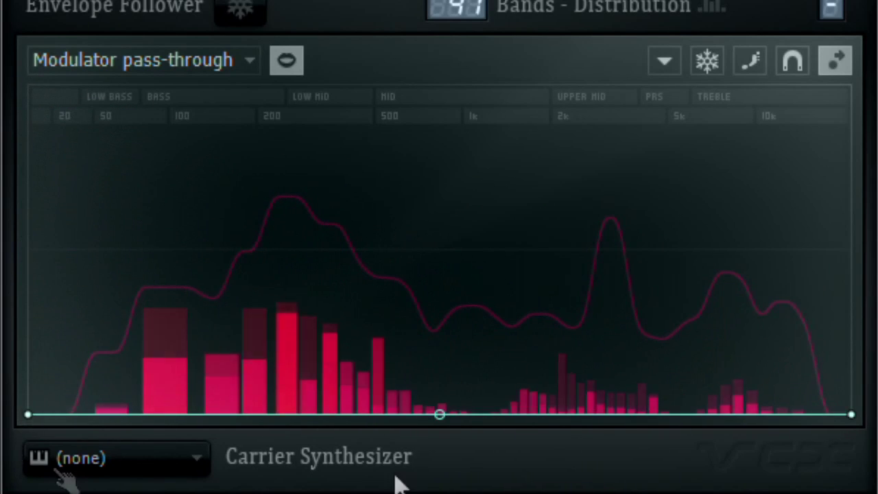
Lift Band gain offset above a 5k point and at the bass end, then reopen Band gain multiplier.
click(155, 60)
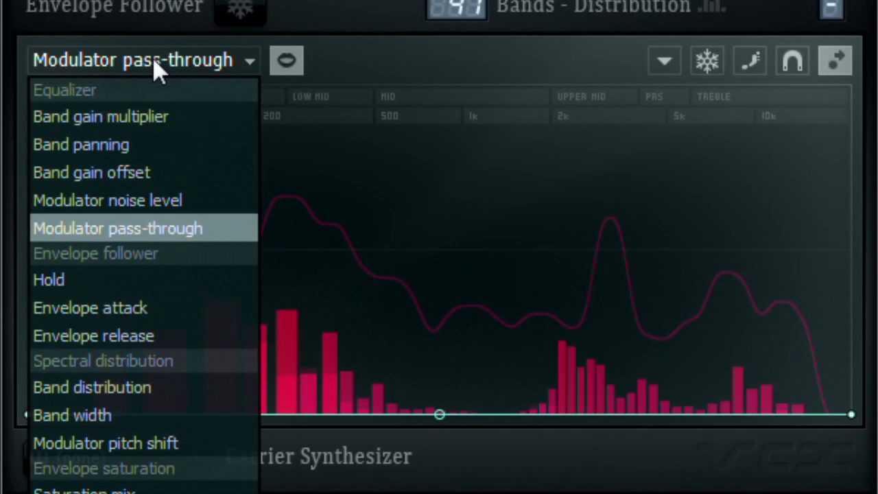
click(135, 176)
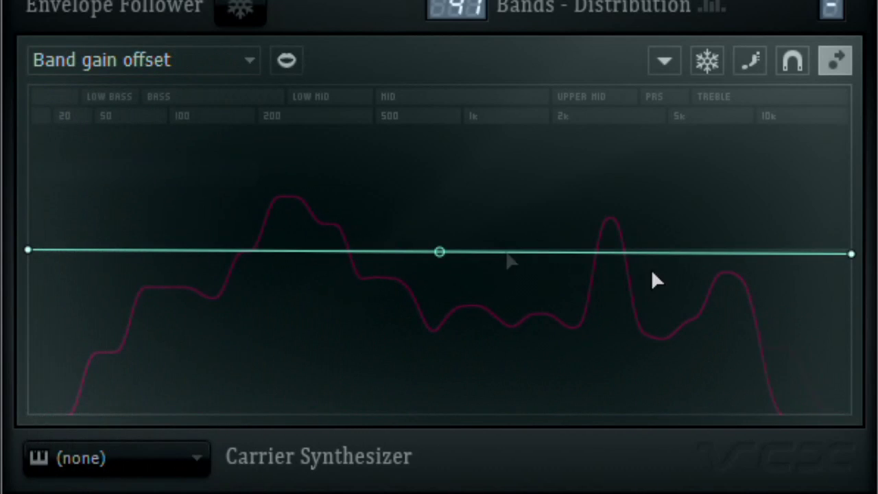
drag(857, 256, 852, 183)
drag(740, 194, 741, 246)
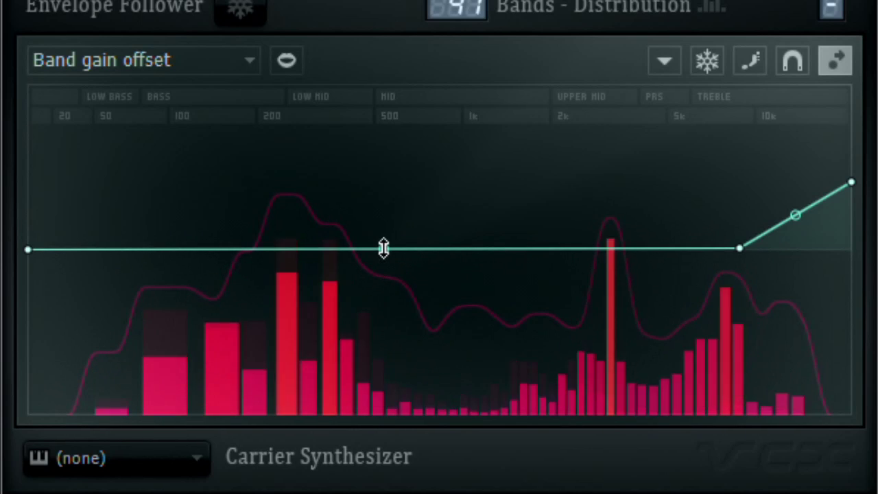
drag(38, 253, 38, 209)
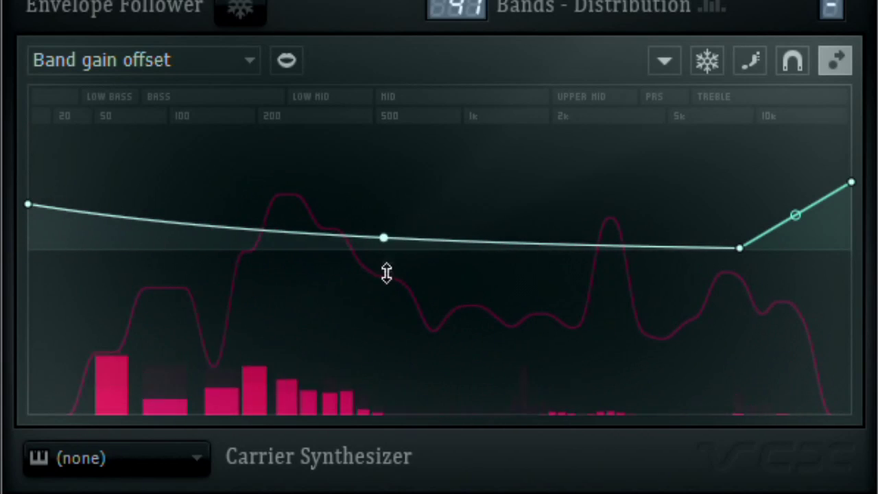
click(147, 65)
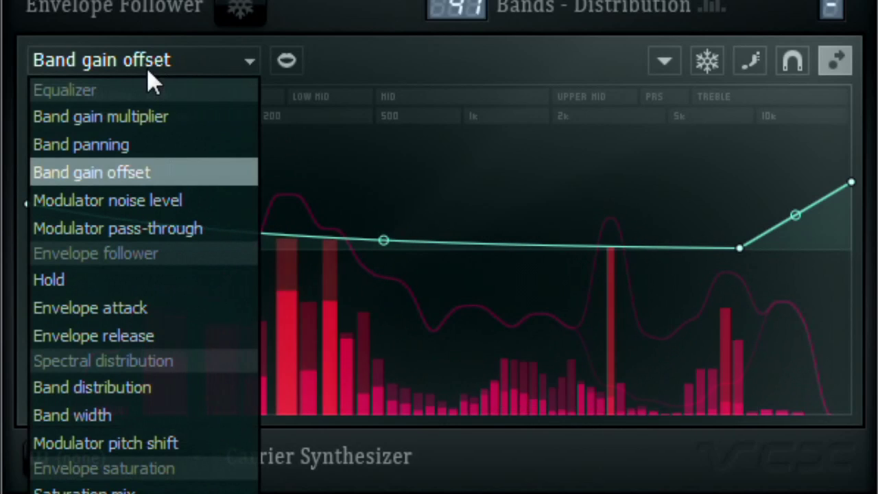
click(146, 117)
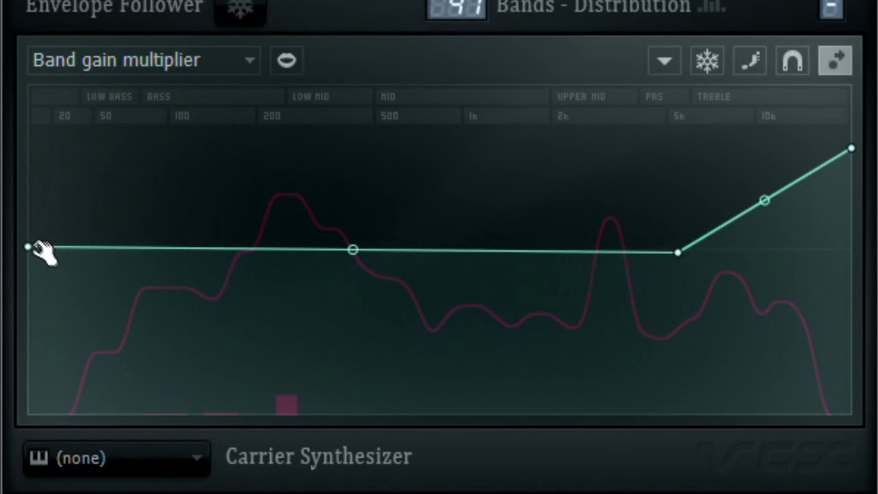